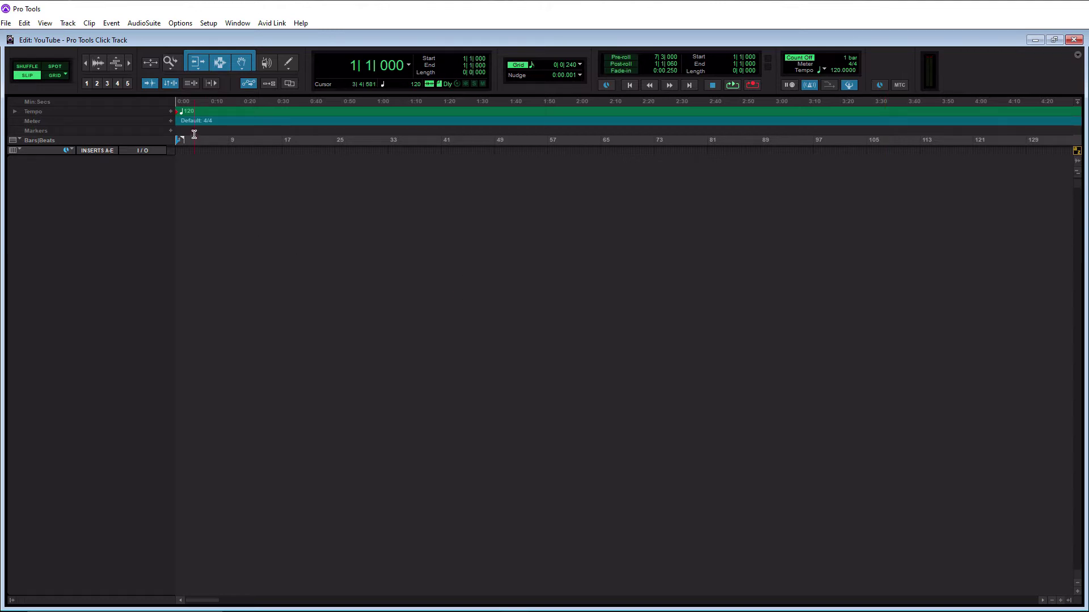
Step: Create a click track from the Track menu, producing Click 1 with Click II inserted
left_click(68, 23)
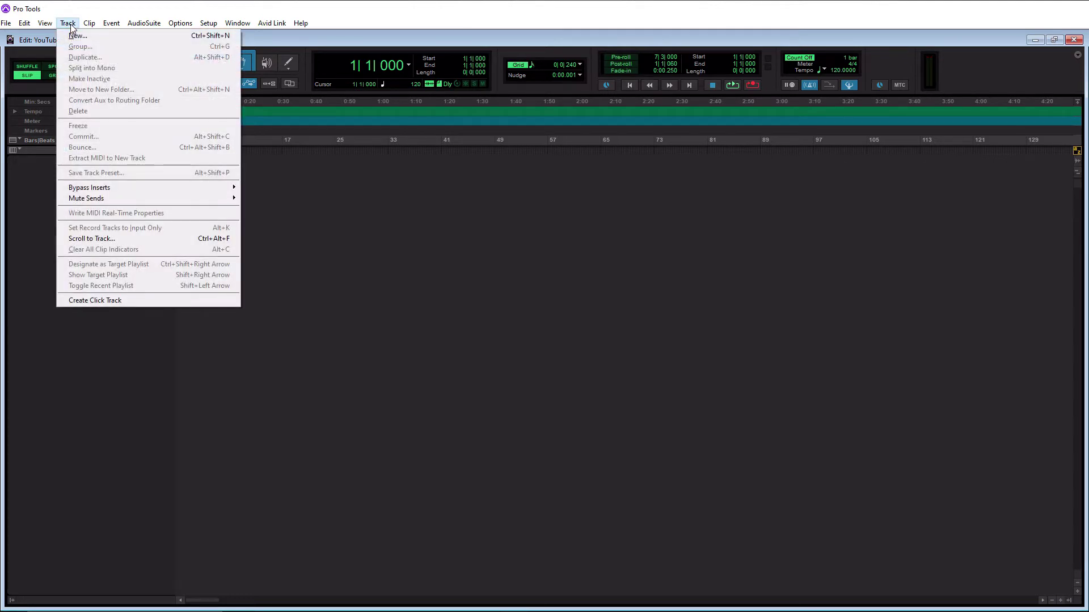
left_click(109, 304)
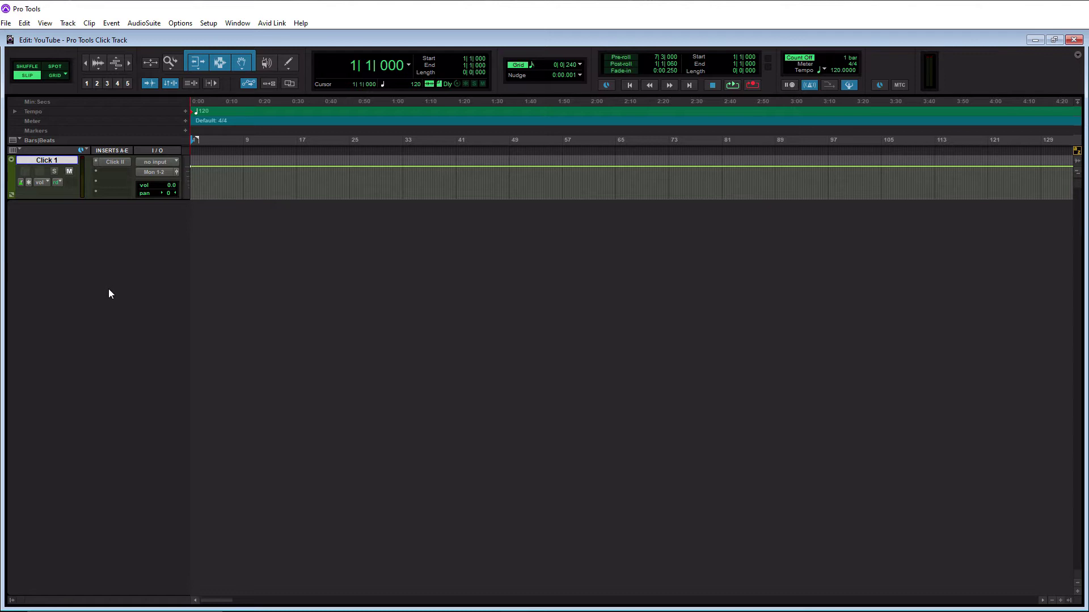
Step: Create a new mono Aux Input track named 'Click 2'
key("ctrl+shift+n")
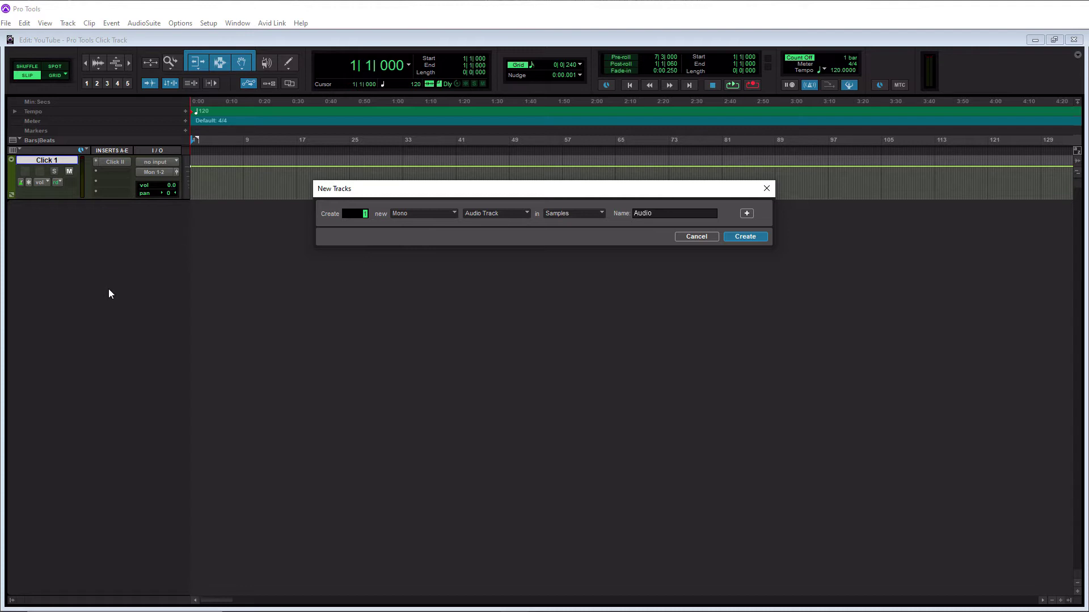
key("ctrl+Down")
key("Tab")
type("Click 2")
key("Return")
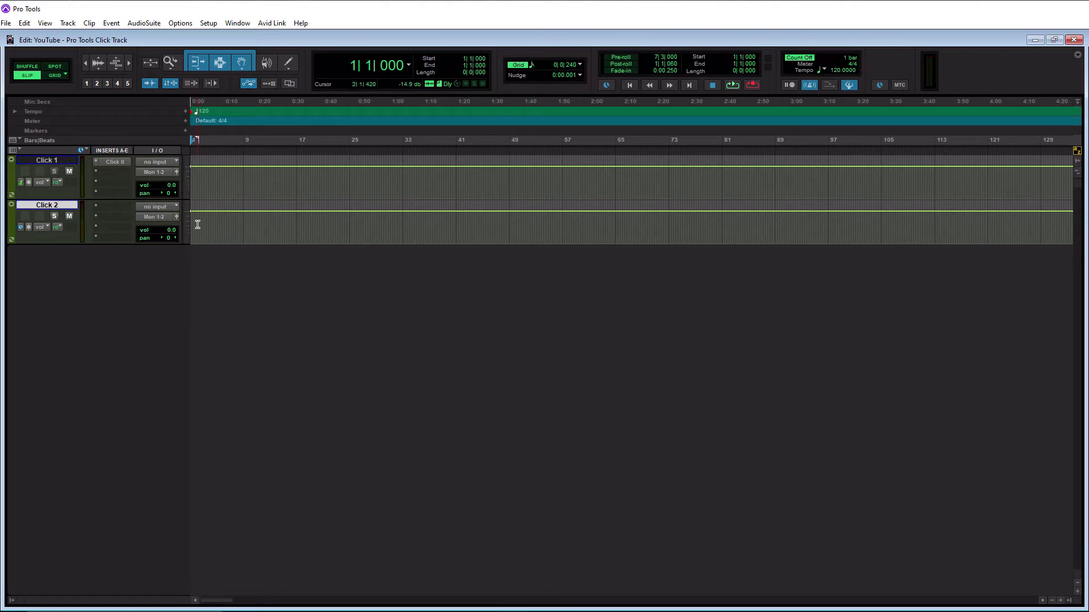
Step: Insert the Click II (mono) instrument on Click 2's first insert slot and close its window
left_click(106, 208)
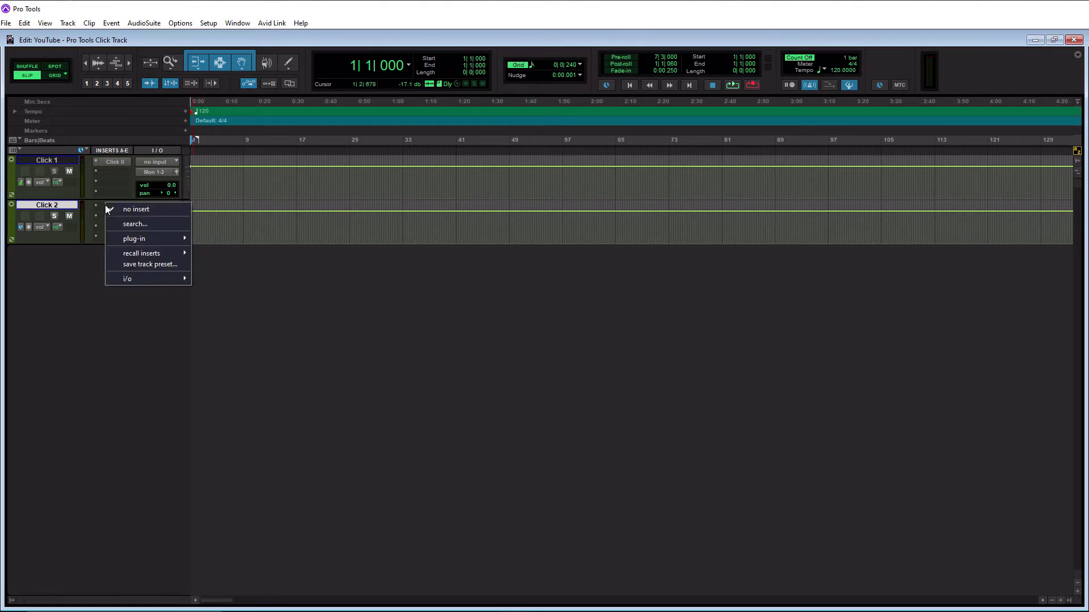
mouse_move(164, 243)
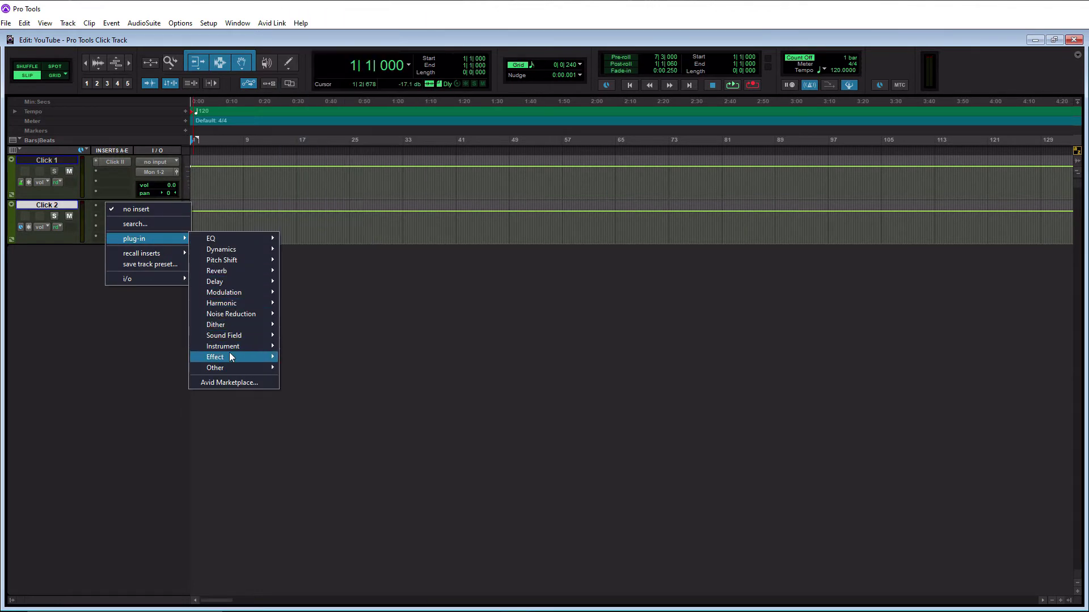
mouse_move(227, 346)
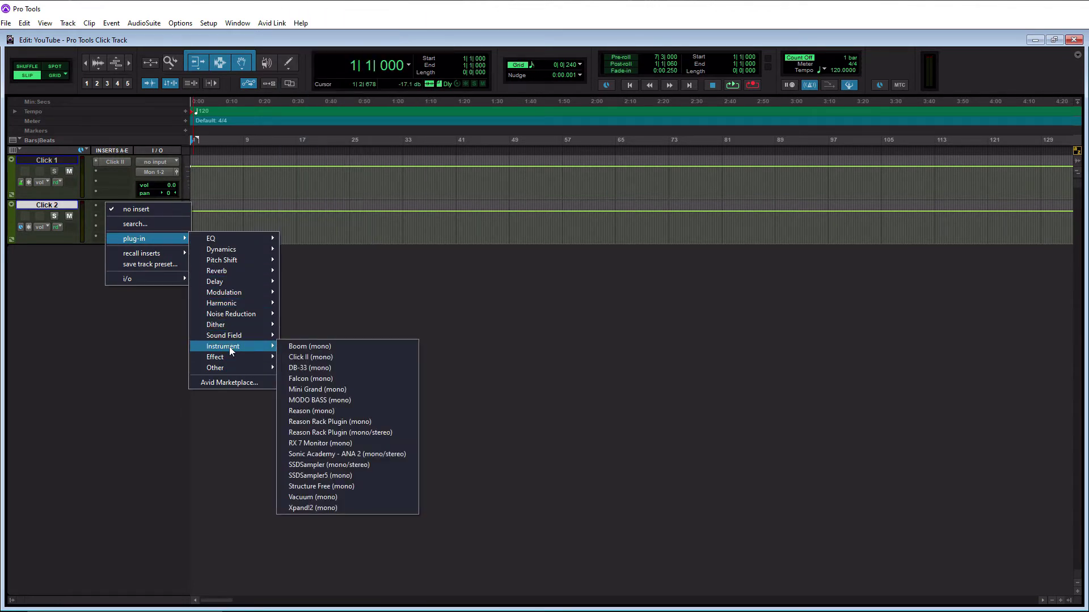
left_click(315, 358)
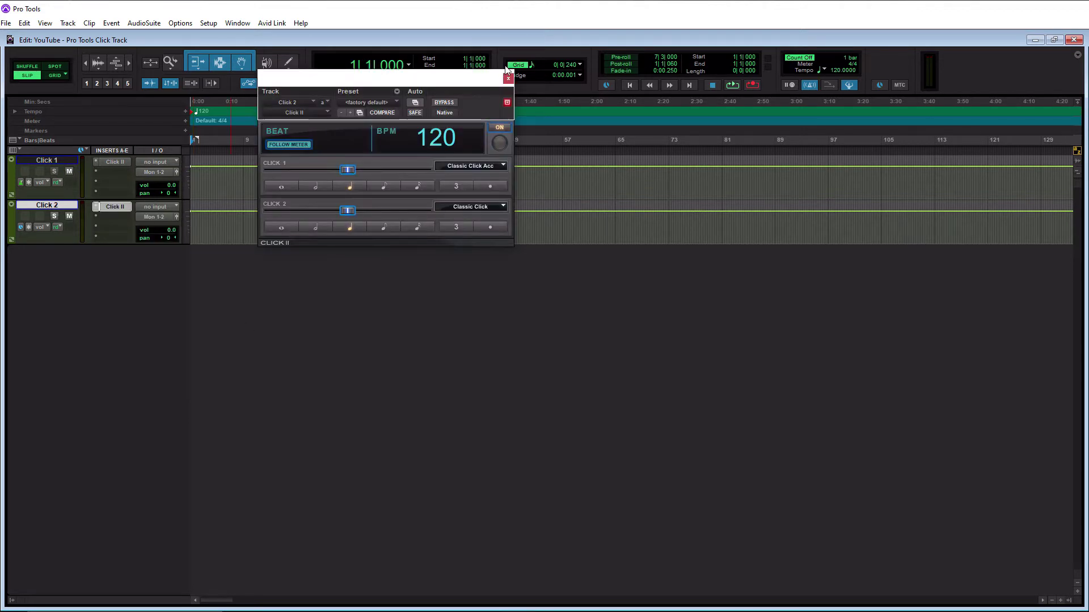
left_click(508, 78)
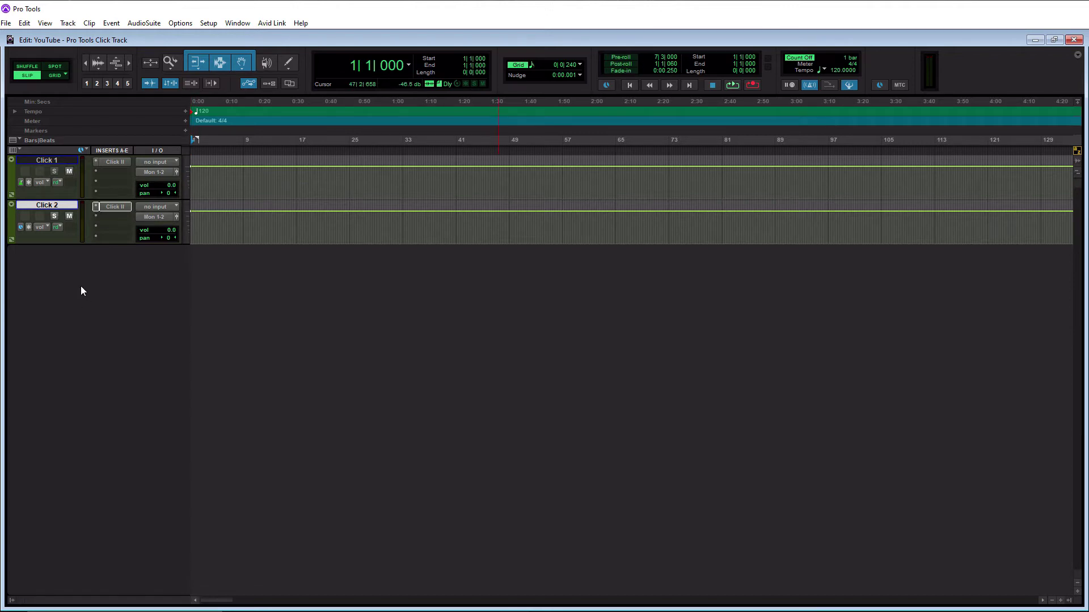
Step: Mute Click 2, play and stop the session, then bring up Click 1's Click II settings
left_click(69, 216)
key("space")
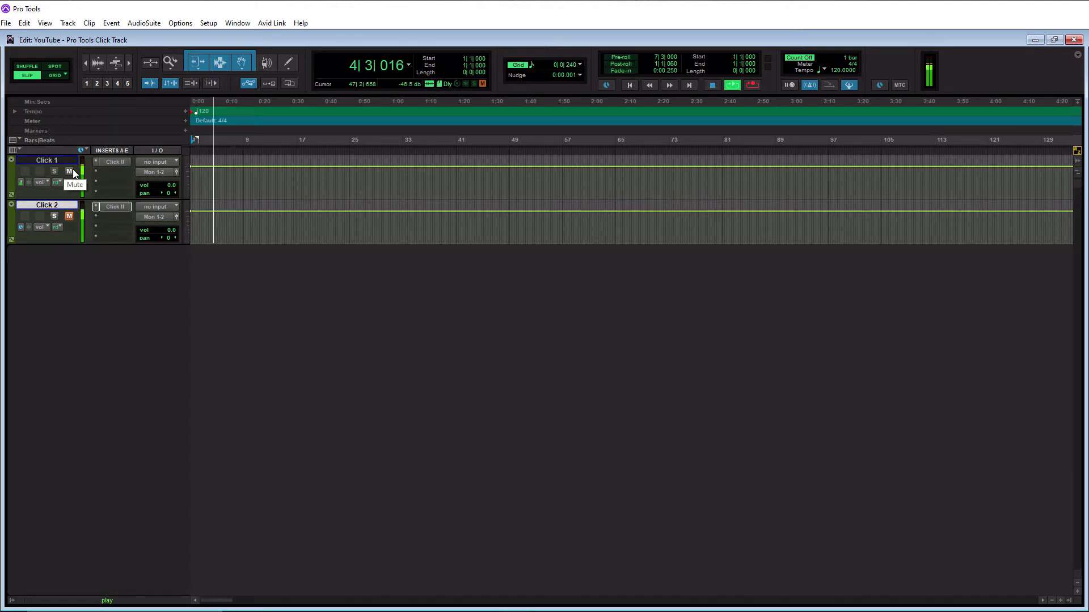
key("space")
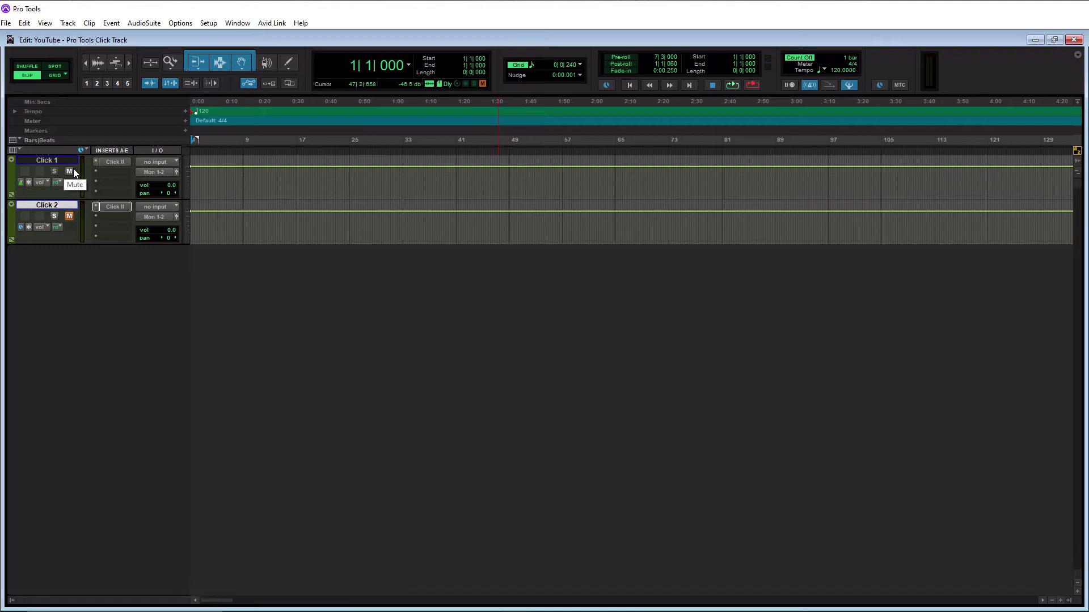
left_click(113, 161)
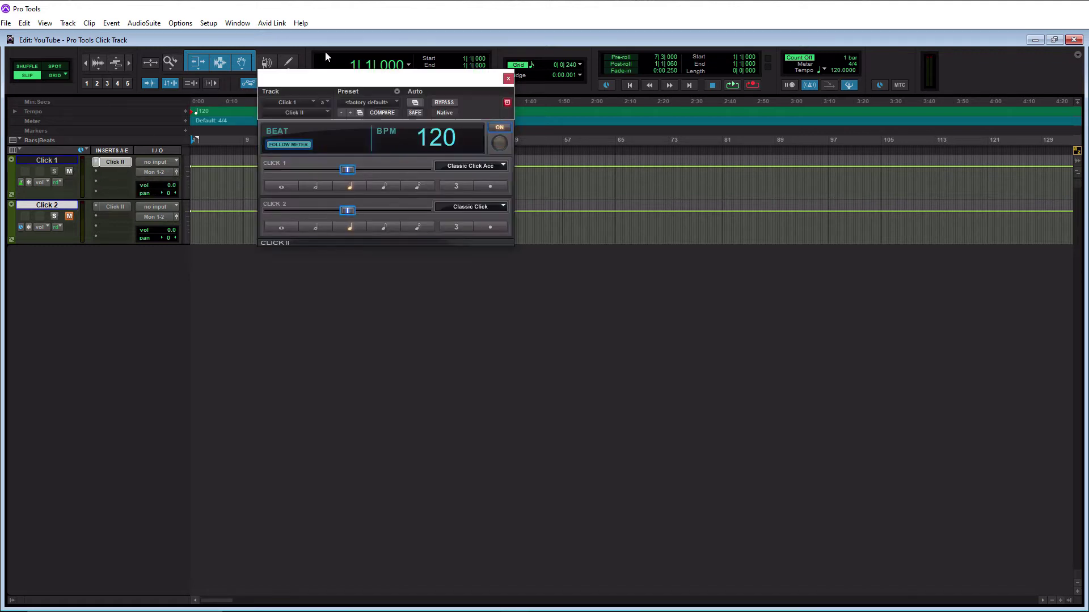
Step: Audition Click 1's Click II with Follow Meter off, then turn Follow Meter back on
left_click_drag(343, 96, 375, 226)
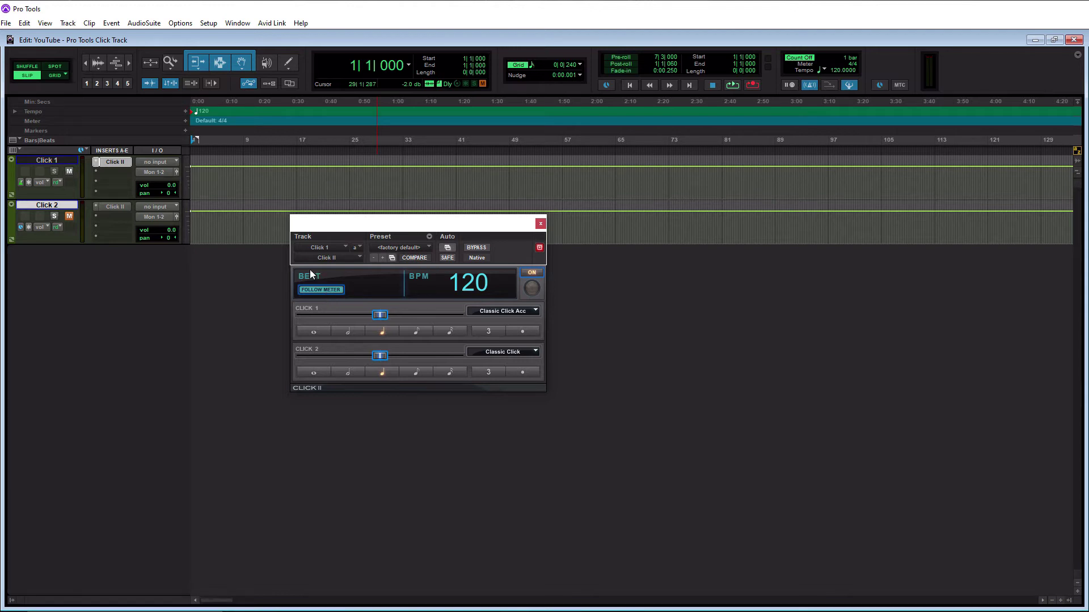
left_click(312, 290)
key("space")
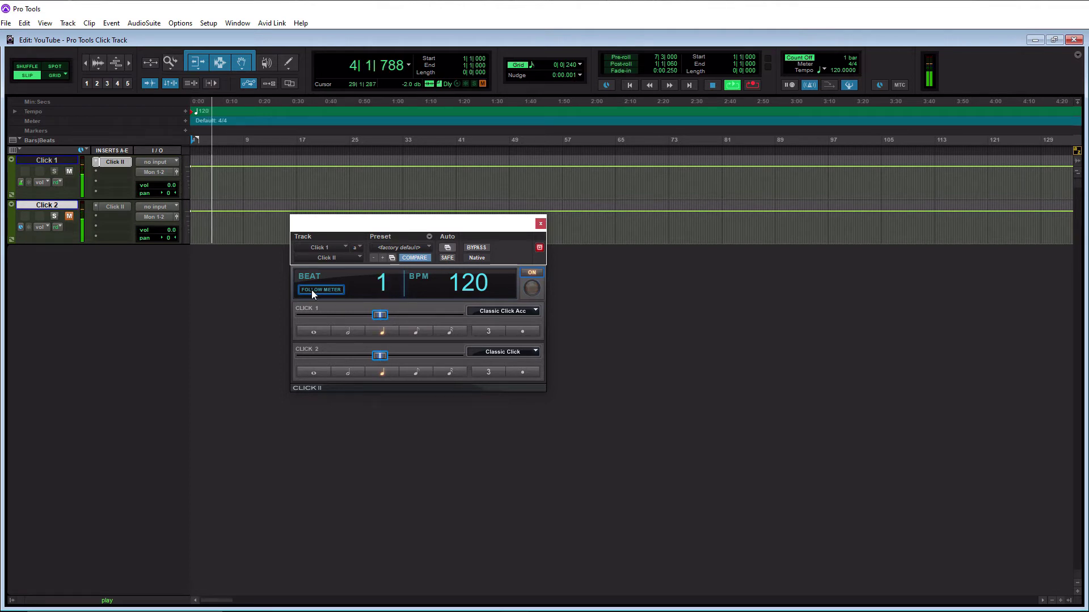
key("space")
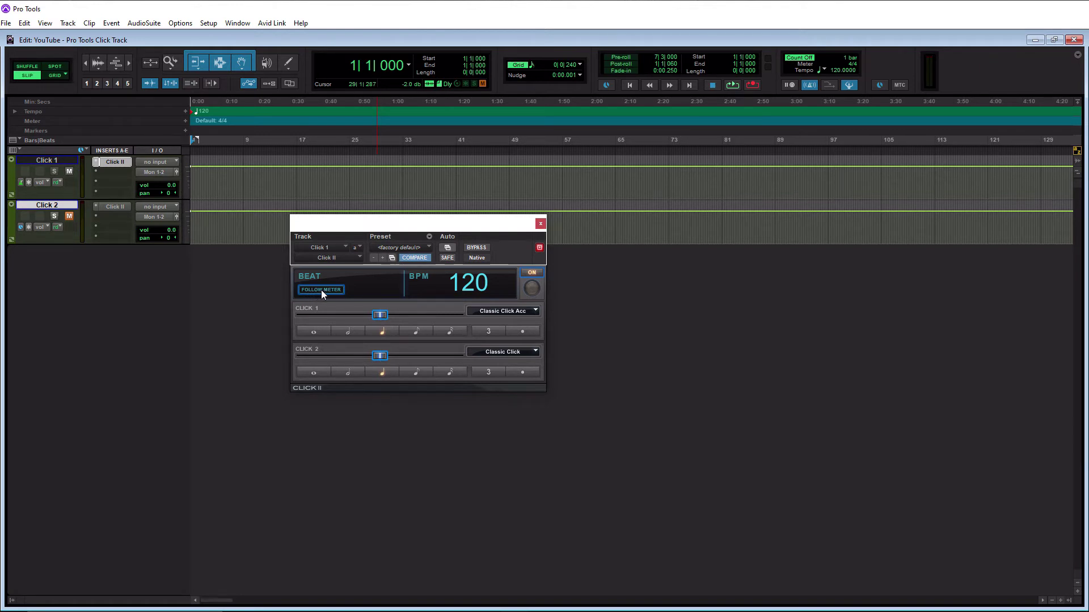
left_click(319, 290)
left_click(531, 312)
mouse_move(498, 323)
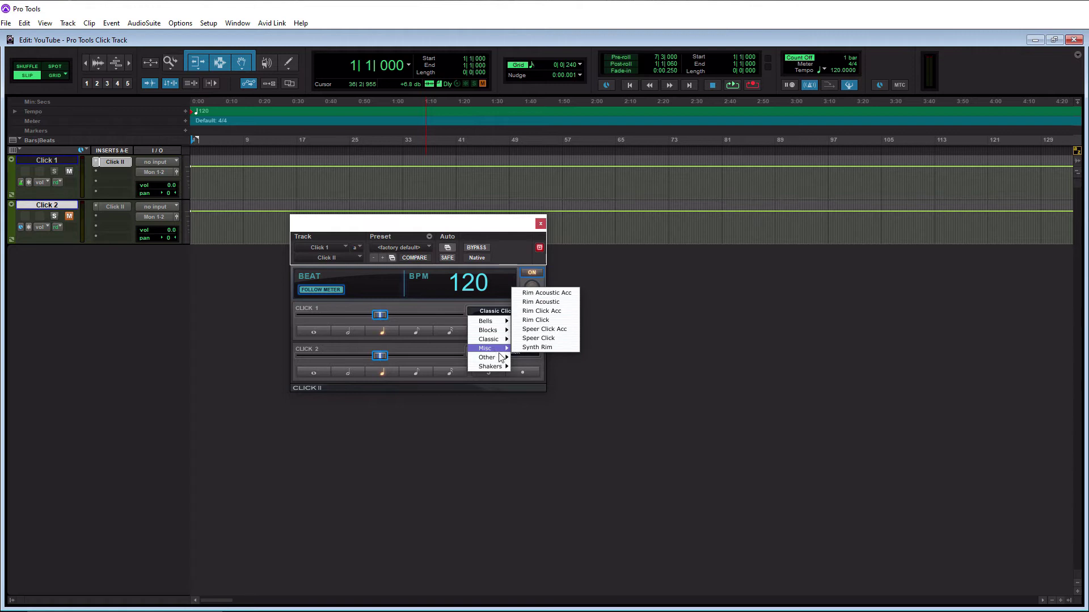
mouse_move(498, 368)
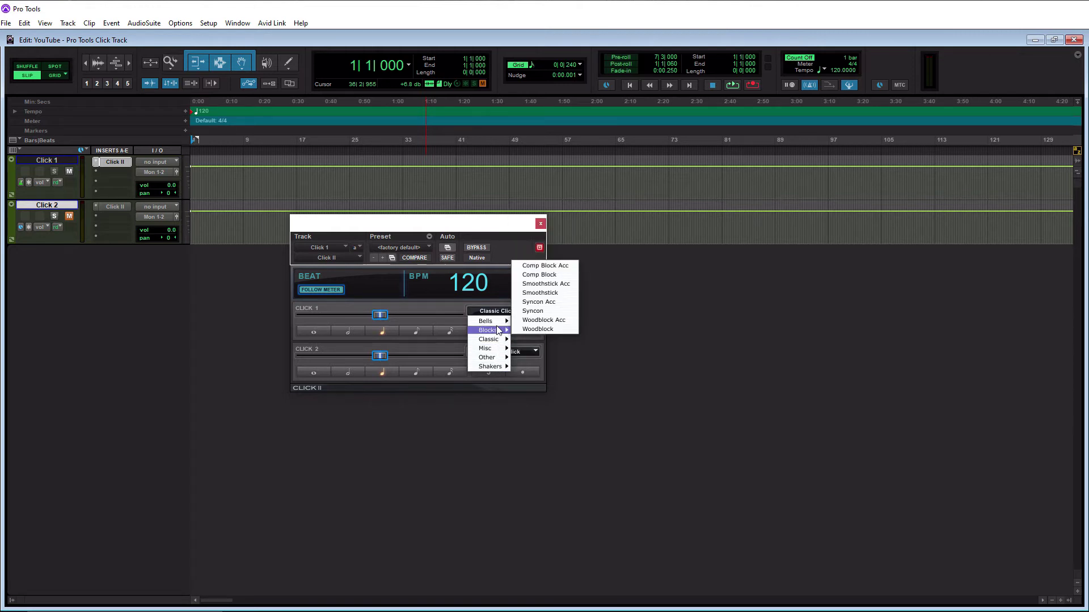
left_click(475, 229)
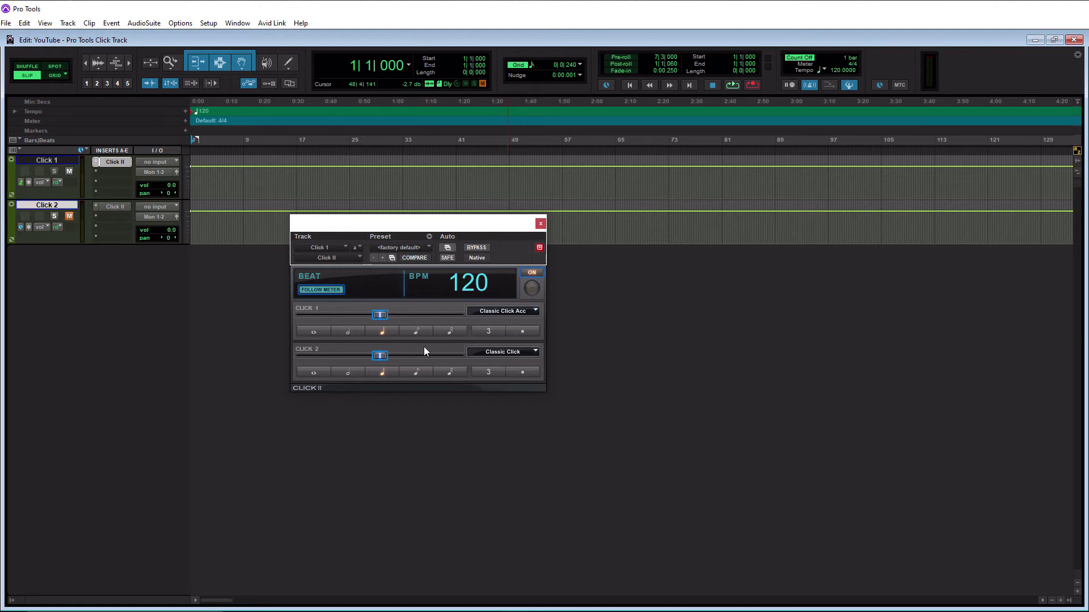
Step: Turn Follow Meter off and set both Click 1 and Click 2 to quarter notes
left_click(325, 289)
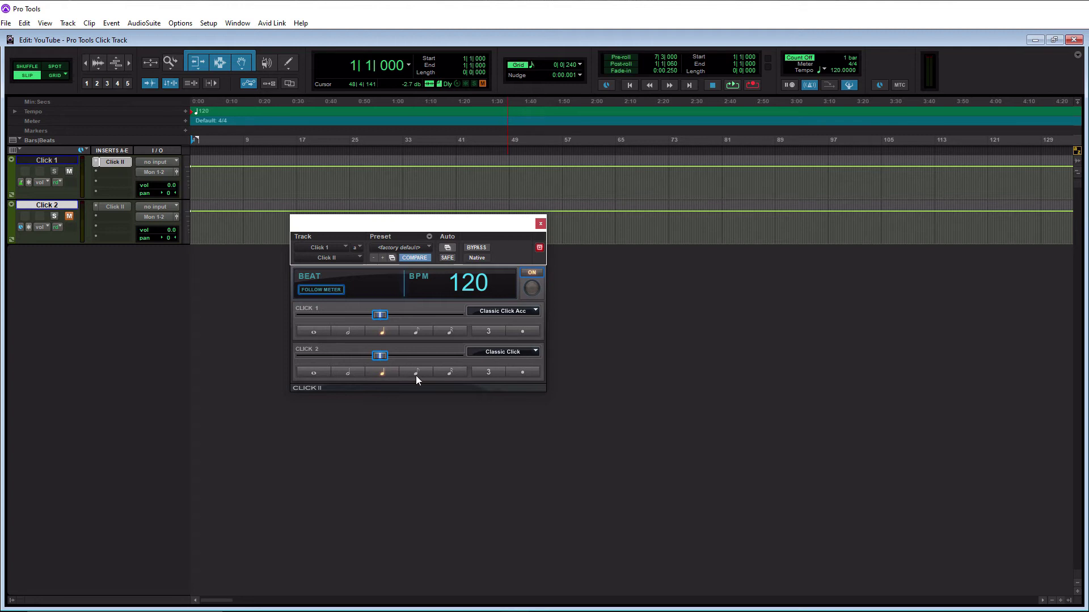
left_click(419, 332)
left_click(382, 332)
left_click(383, 373)
Step: During playback, try eighth and sixteenth on Click 2, then eighth, half, whole and quarter on Click 1
key("space")
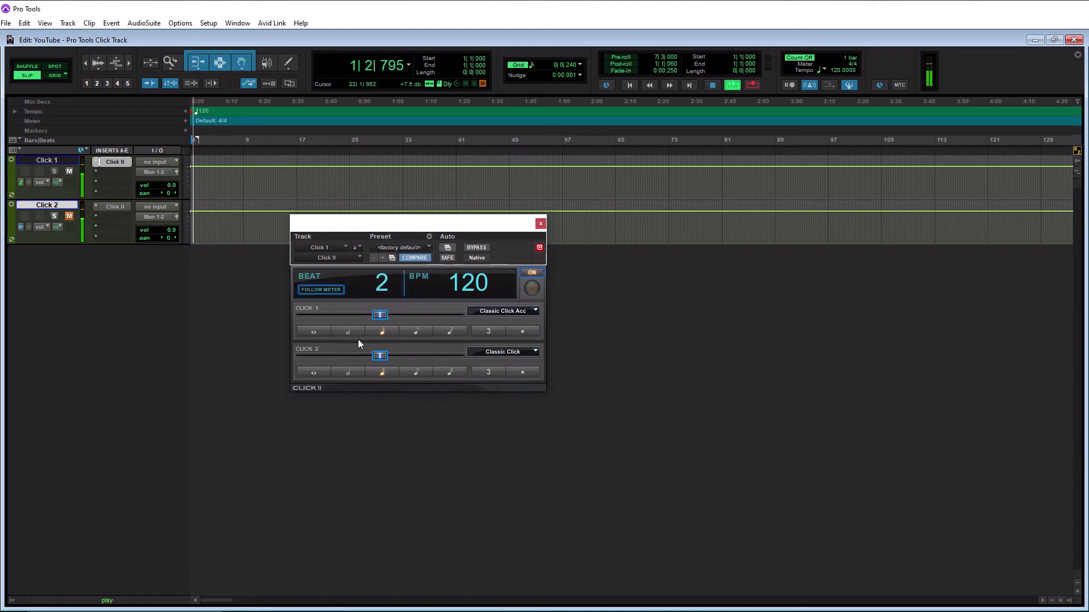
left_click(417, 375)
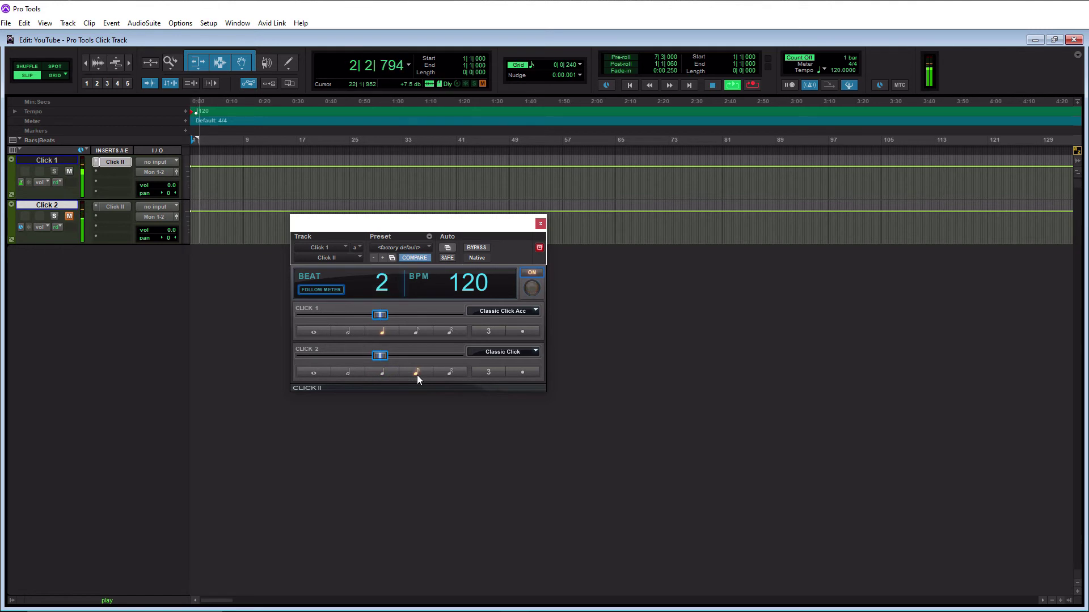
left_click(454, 374)
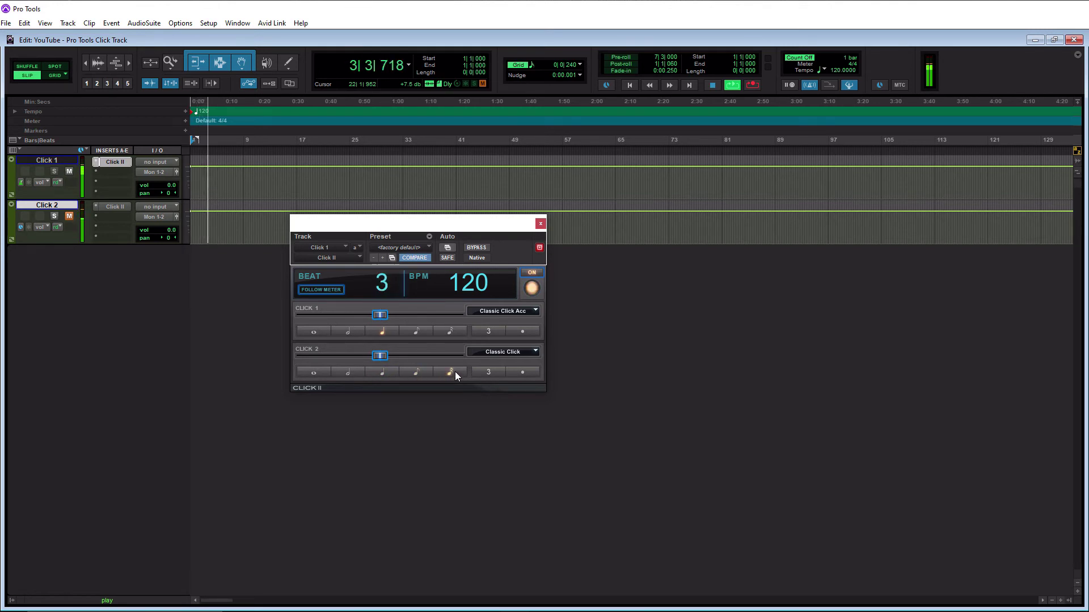
left_click(417, 331)
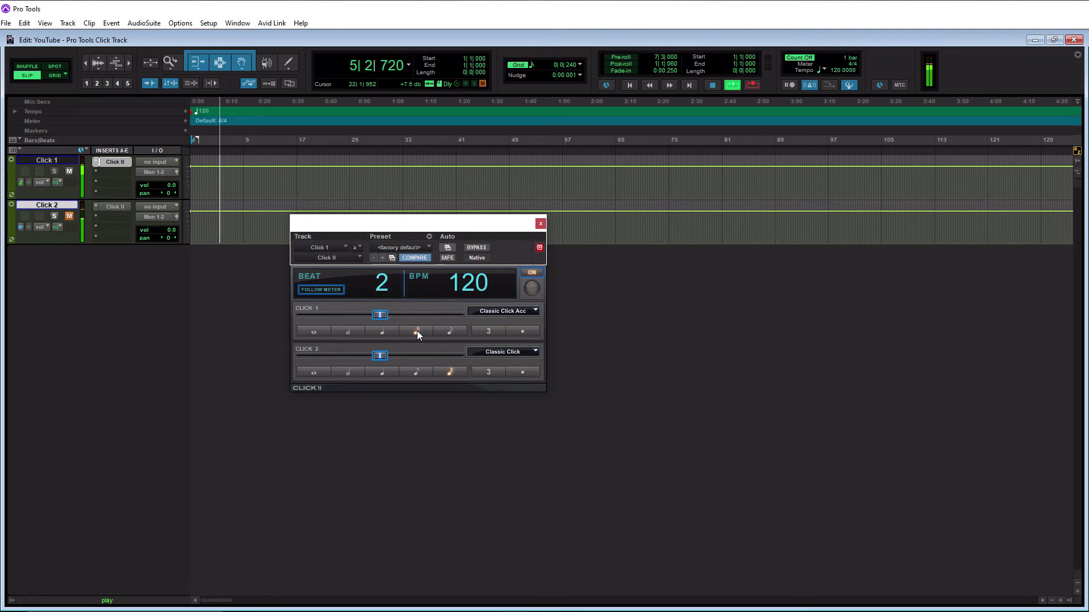
left_click(346, 333)
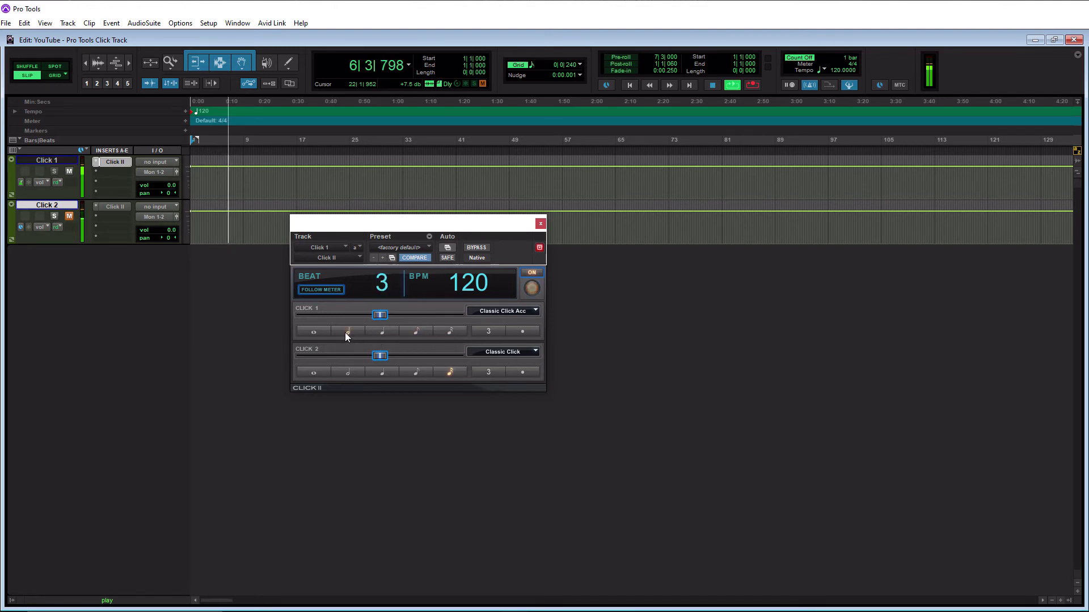
left_click(312, 333)
left_click(381, 333)
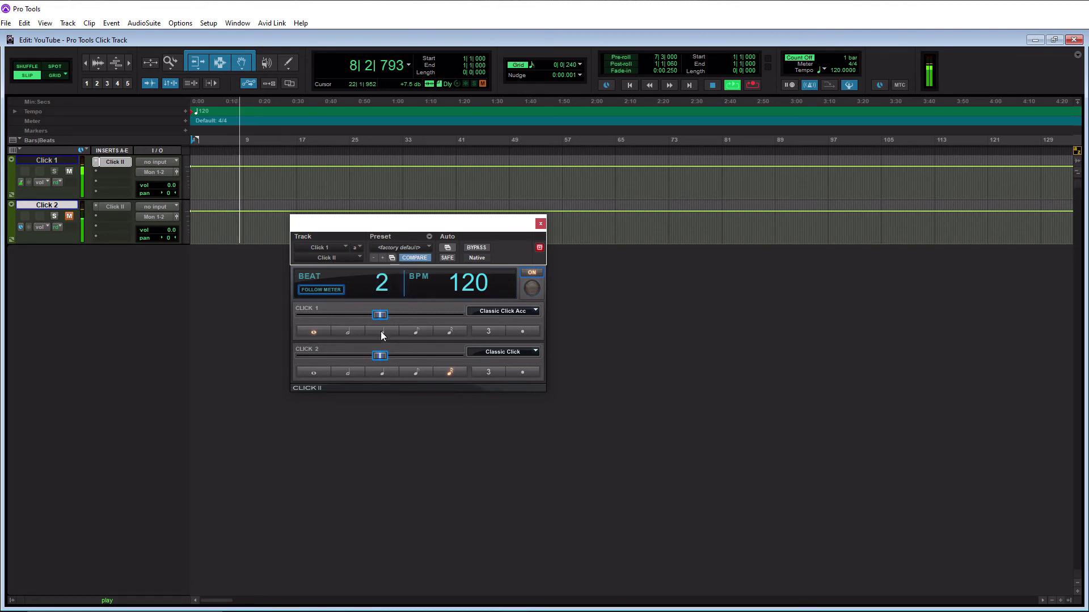
Step: Toggle Click 2 between eighth and quarter notes, leave it on quarter, and stop playback
left_click(413, 369)
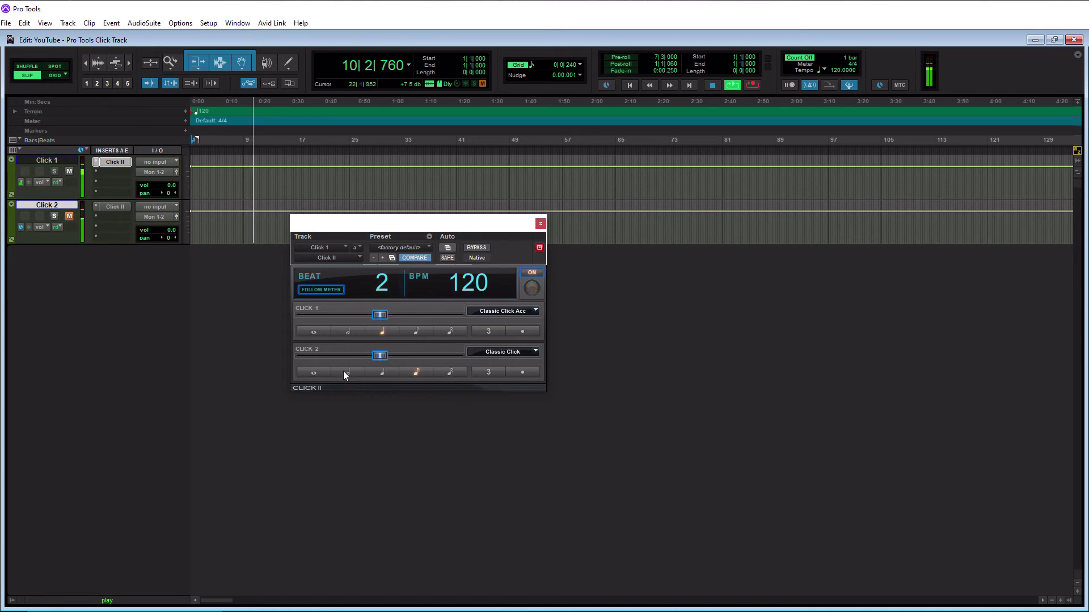
left_click(385, 373)
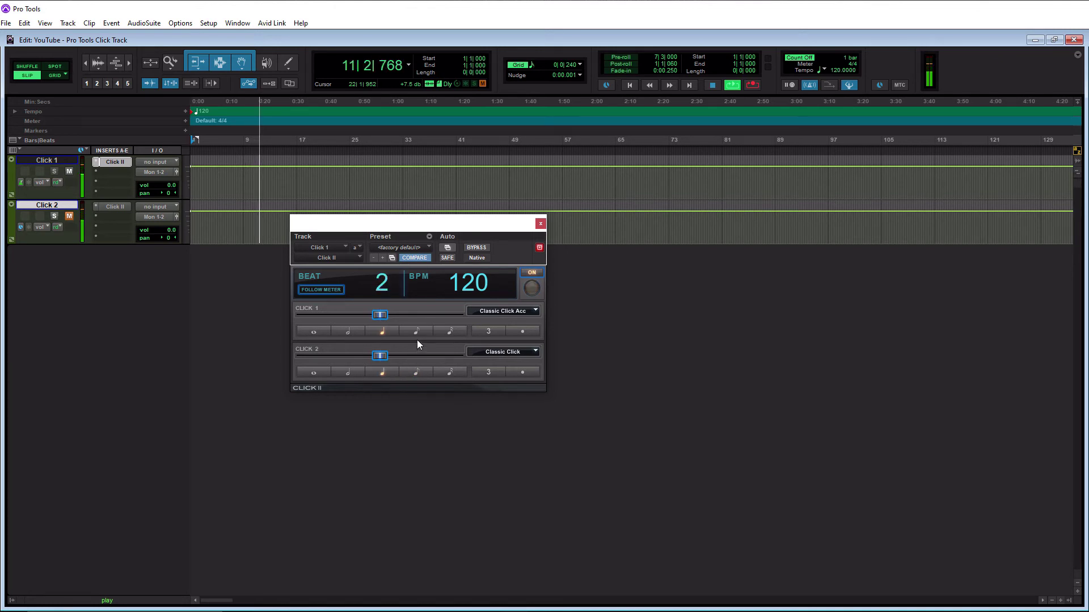
left_click(415, 372)
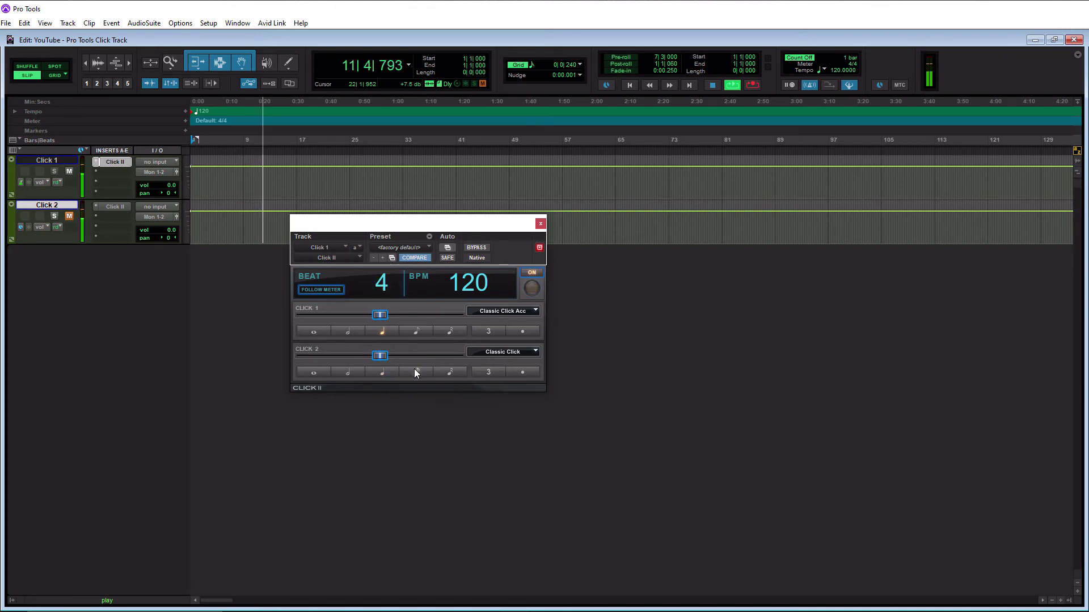
left_click(382, 372)
key("space")
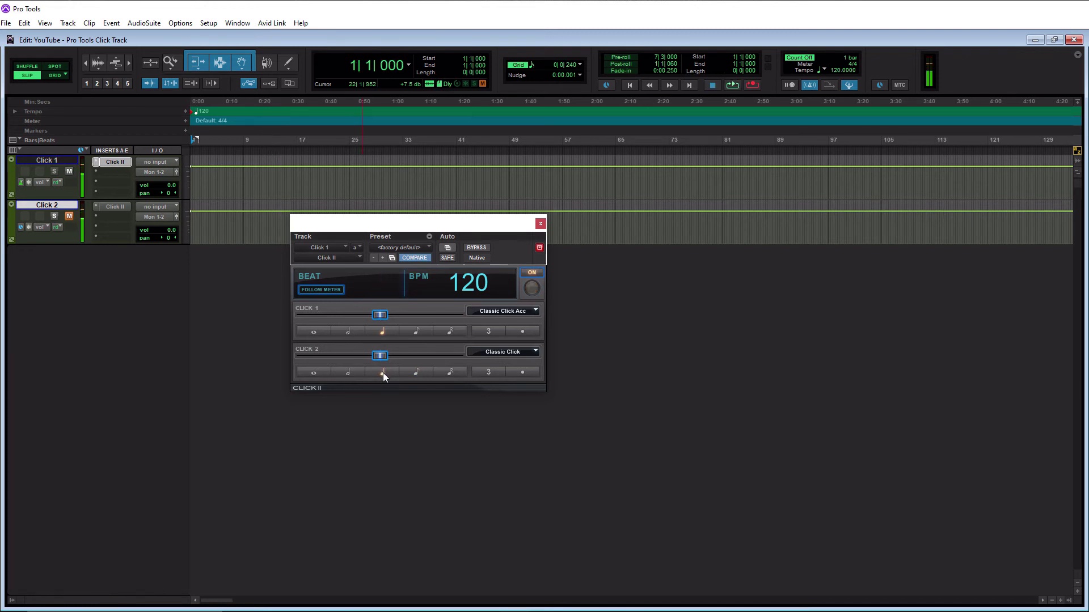
Step: Enable Follow Meter in Click II and expand the Tempo ruler to show the 120 BPM graph
left_click(326, 292)
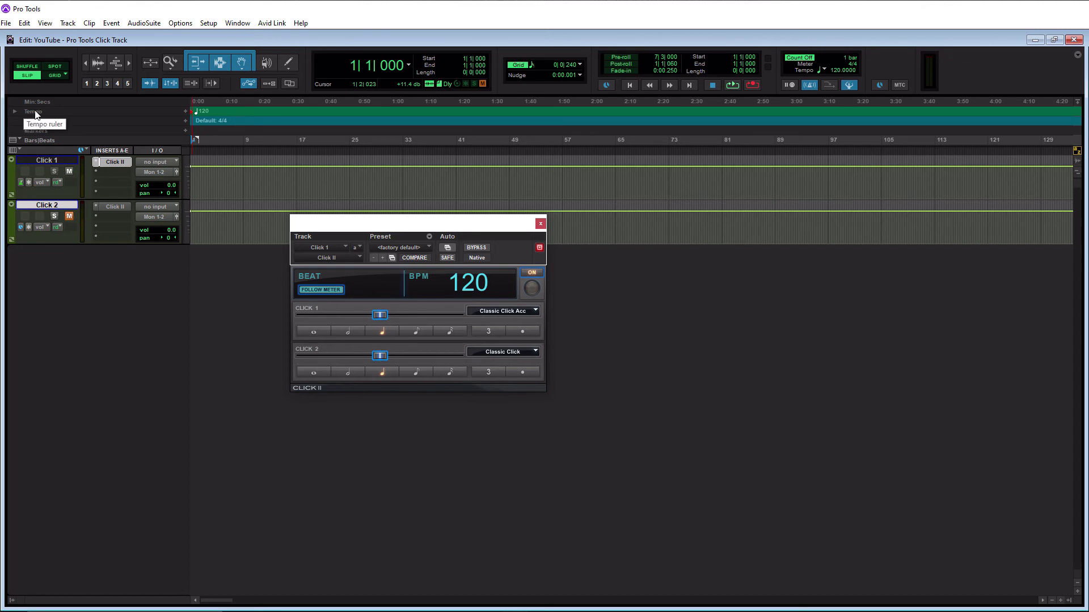
left_click(15, 111)
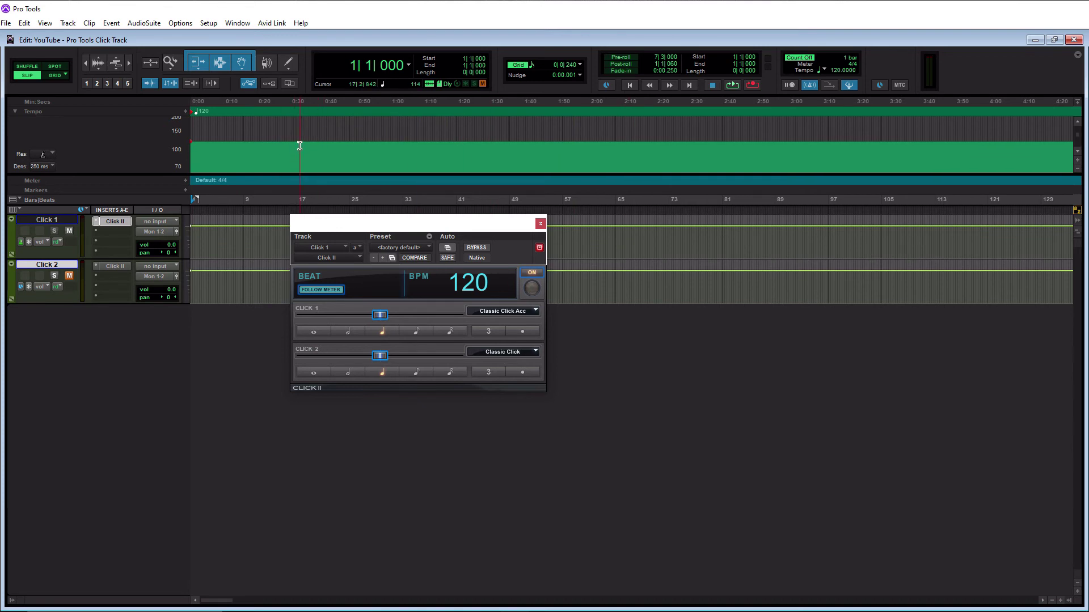
Step: Add a tempo change at bar 1 setting the session tempo to 100 BPM
left_click(186, 112)
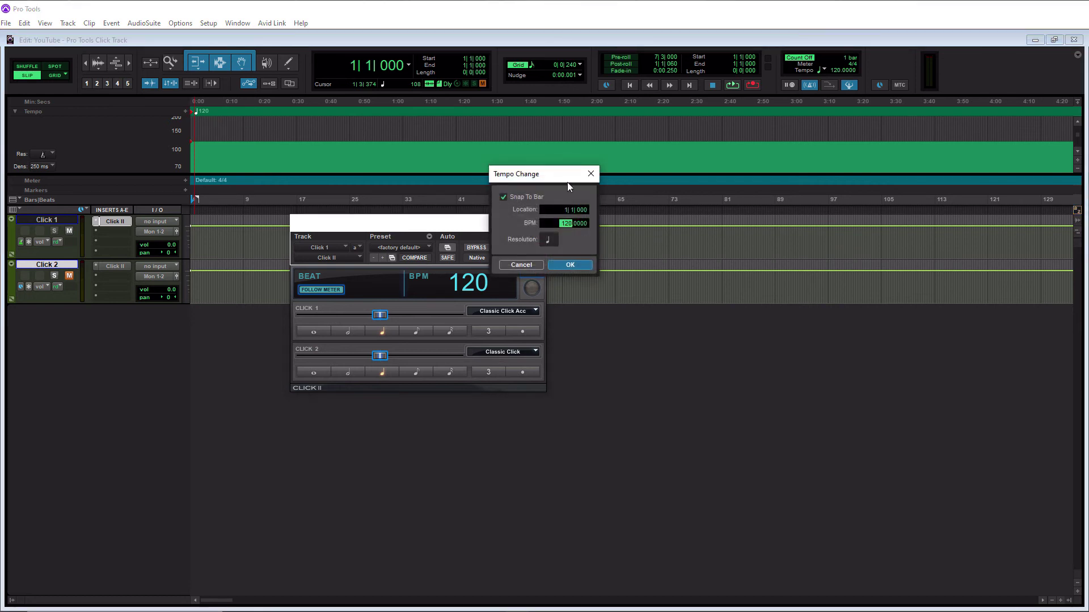
left_click_drag(518, 177, 610, 243)
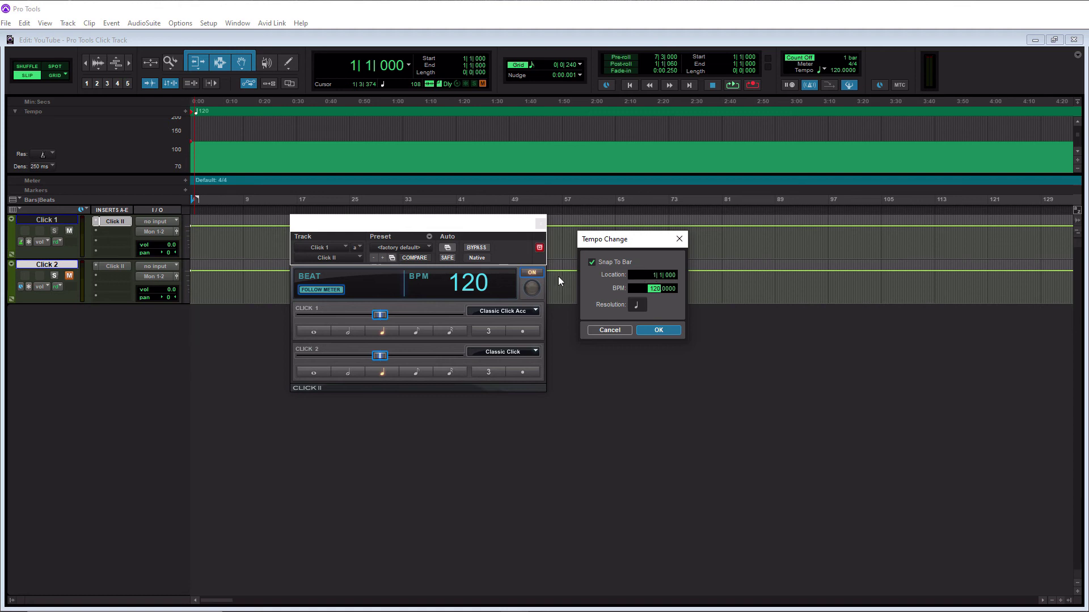
left_click_drag(616, 238, 243, 100)
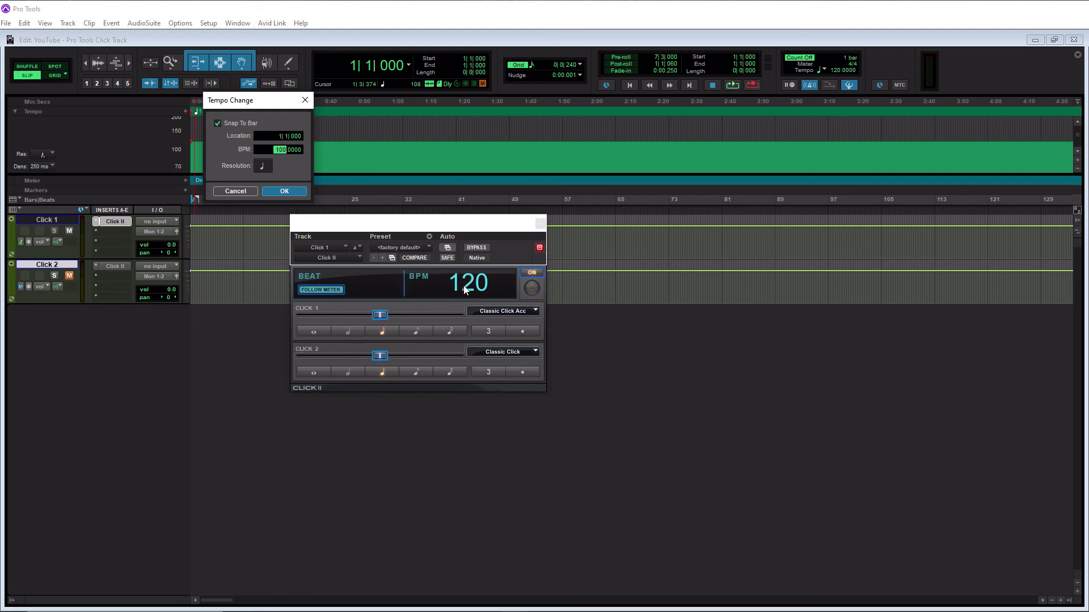
left_click(276, 188)
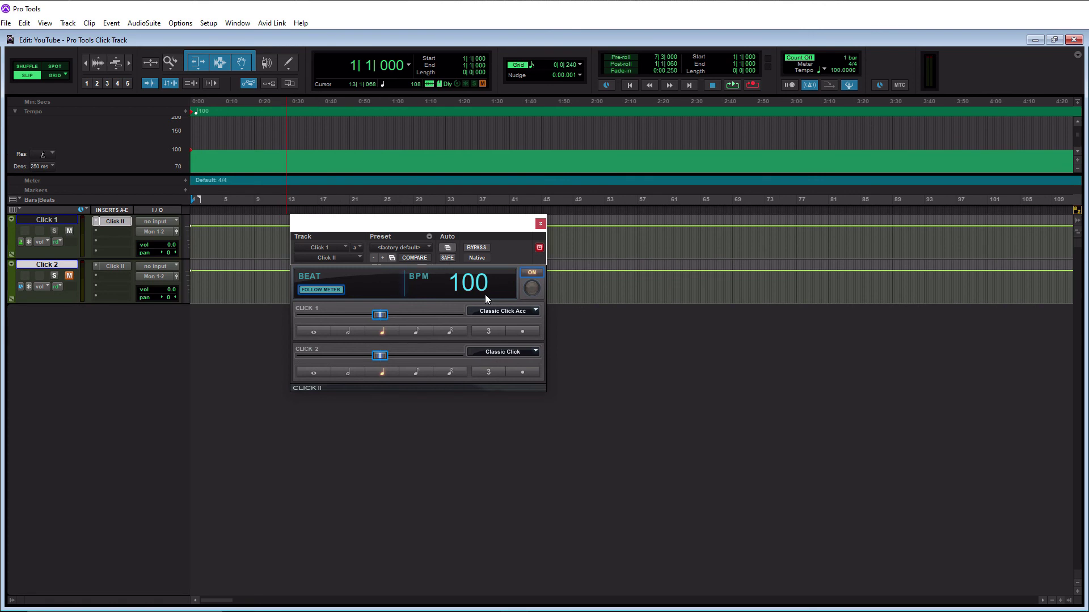
Step: Open a new bar-1 Tempo Change dialog, move it left, and nudge the BPM down from 125
left_click(185, 110)
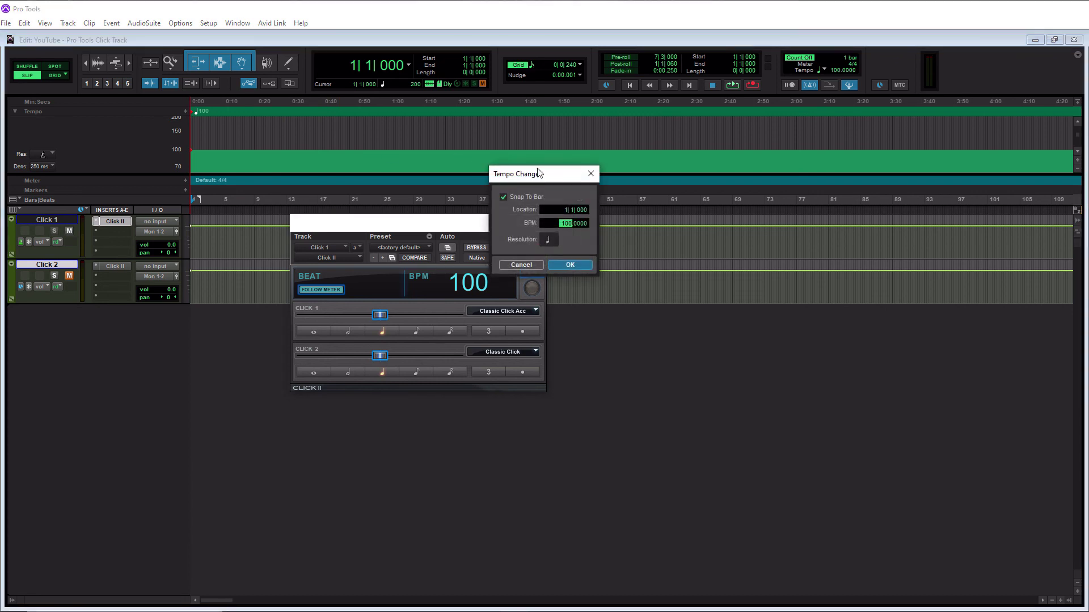
left_click_drag(527, 177, 312, 200)
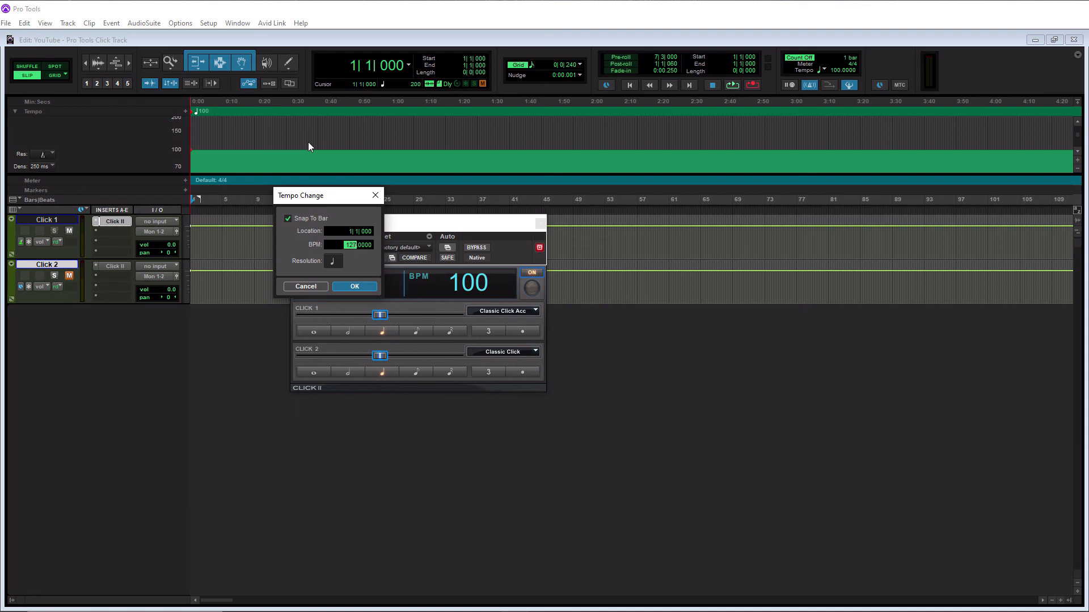
key("Down")
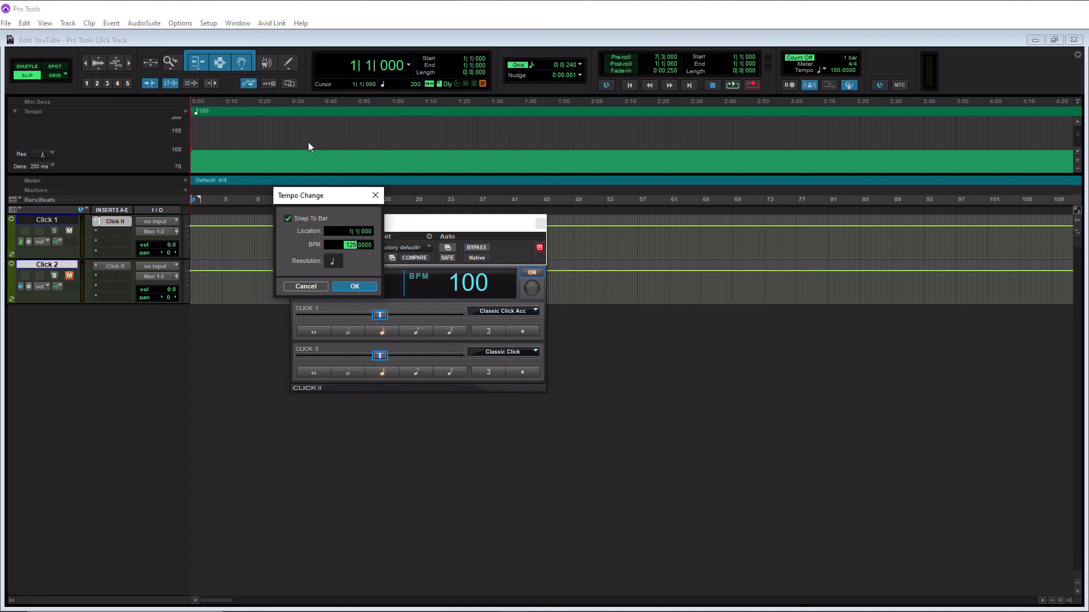